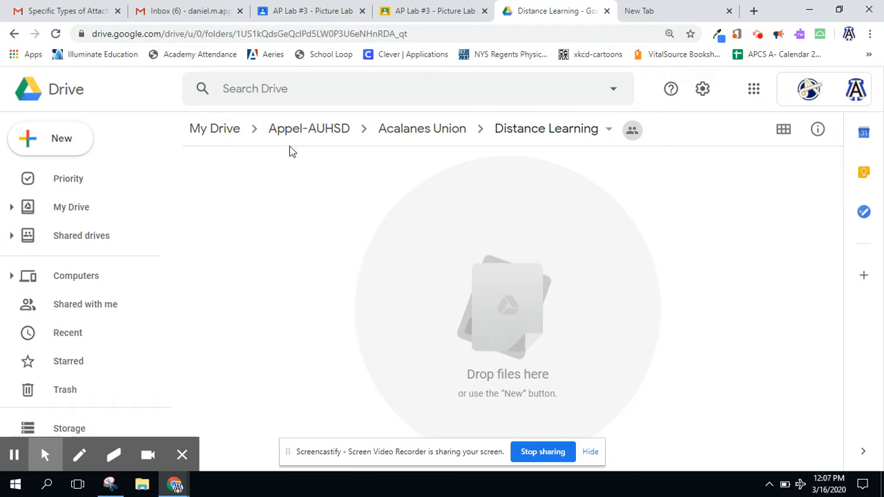
# - Create a new Google Form in the shared Distance Learning folder, keeping the folder's sharing permissions
pyautogui.click(58, 138)
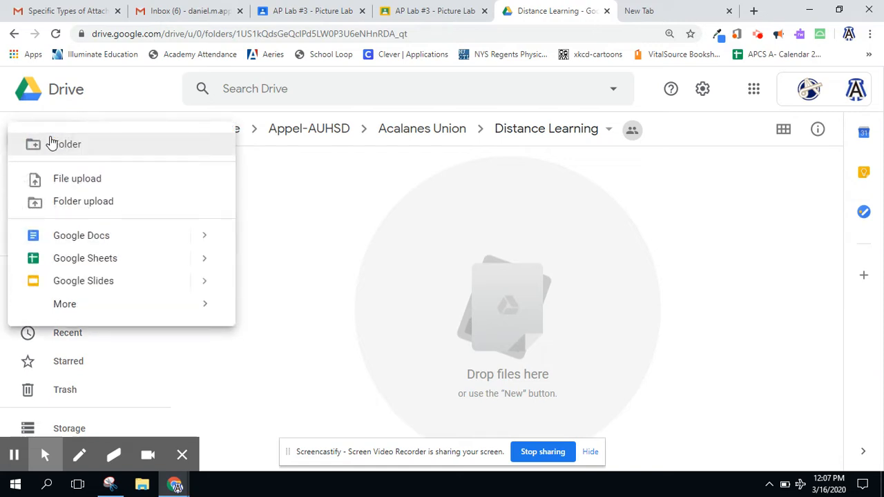
pyautogui.moveTo(105, 307)
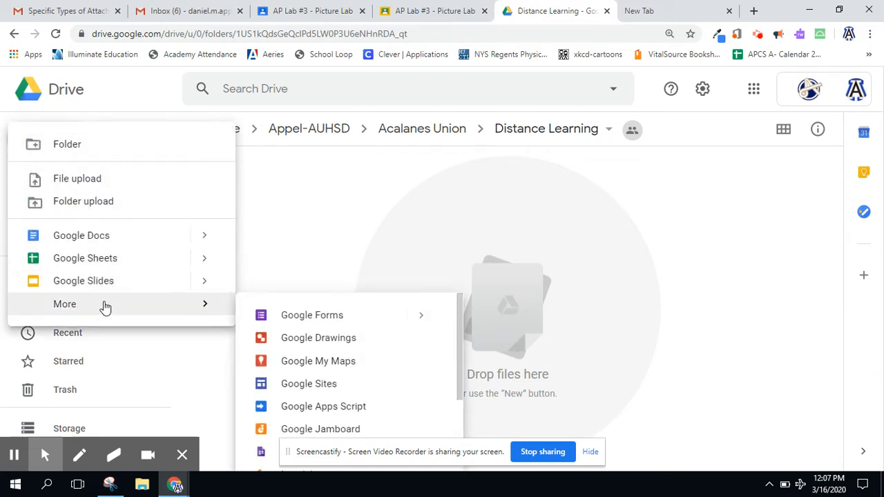
pyautogui.click(299, 317)
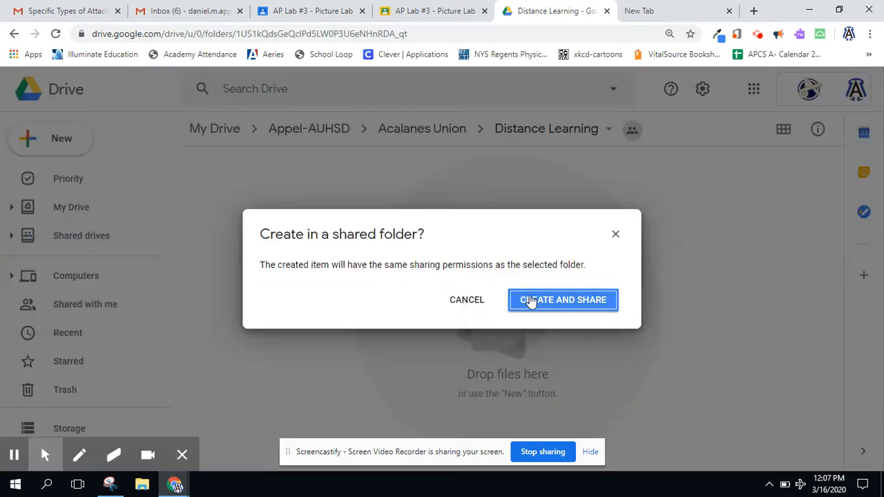
pyautogui.click(544, 305)
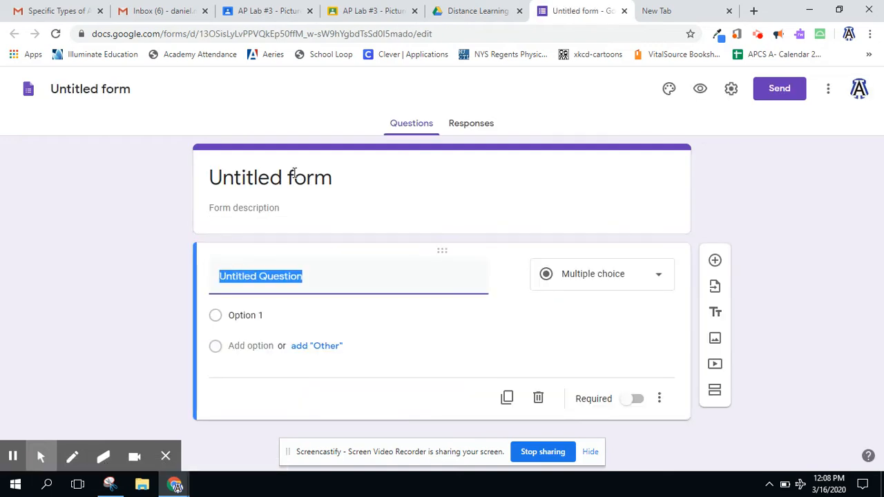
# - Set the form title to Math HW #1
pyautogui.click(294, 173)
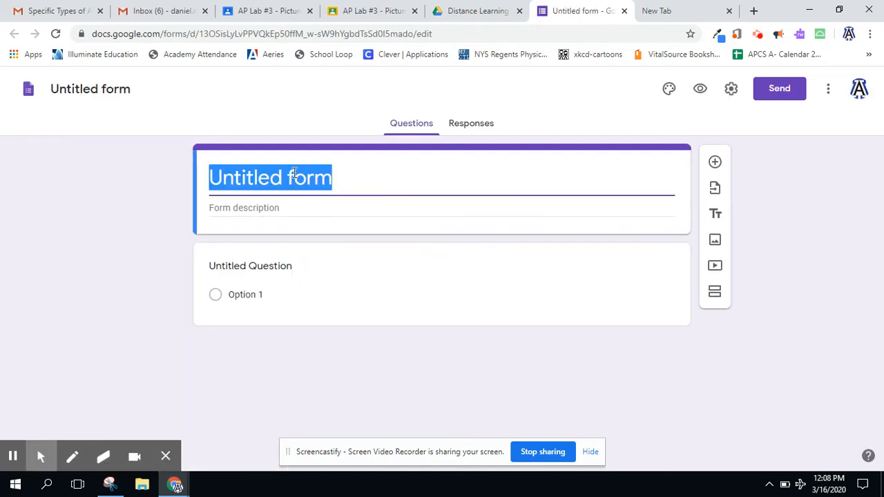
pyautogui.write('Math HW')
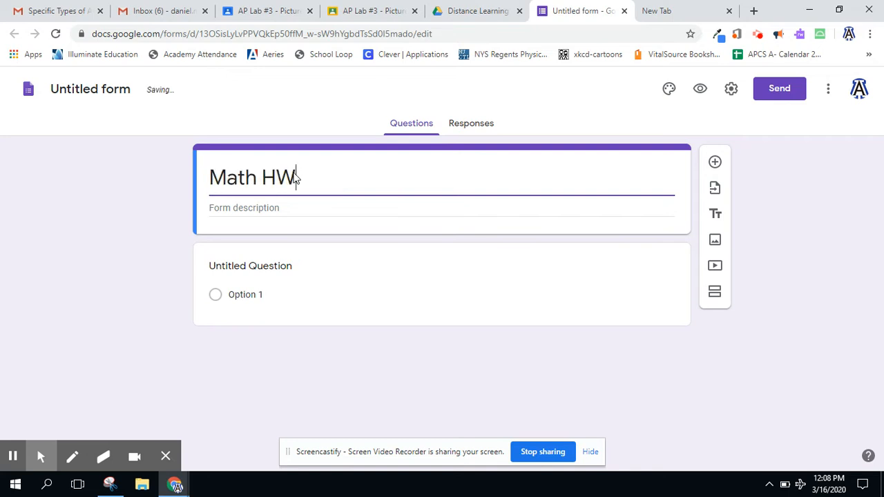
pyautogui.write(' #1')
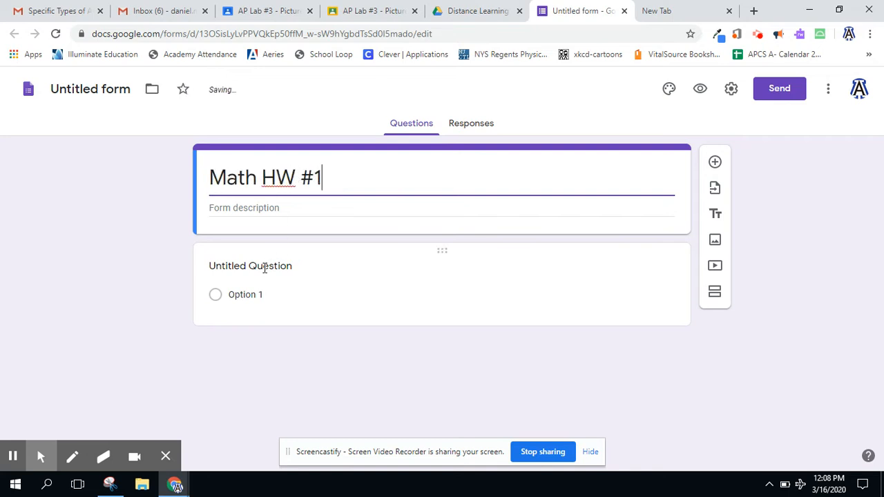
# - Retitle the first question ID Number and make it required
pyautogui.click(265, 269)
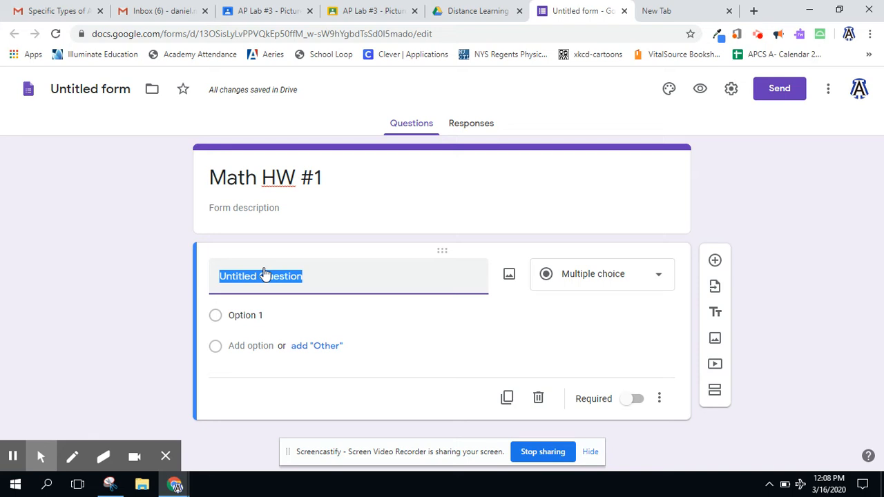
pyautogui.write('ID Numb')
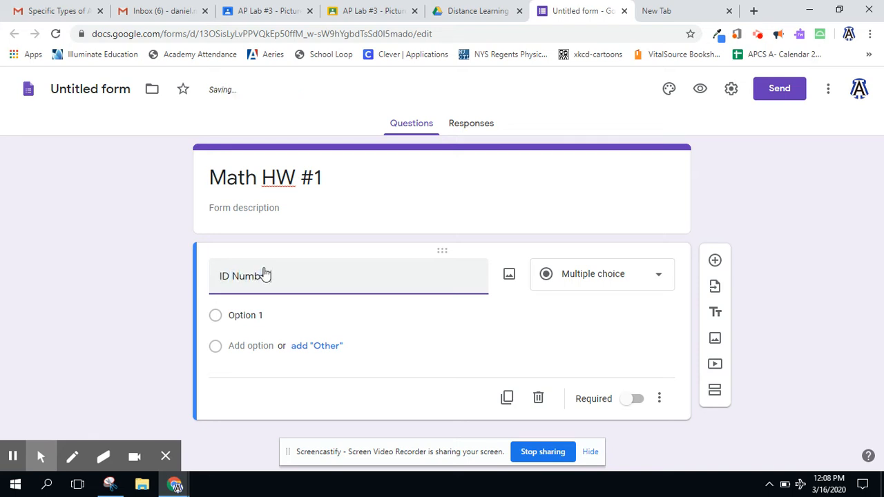
pyautogui.write('er')
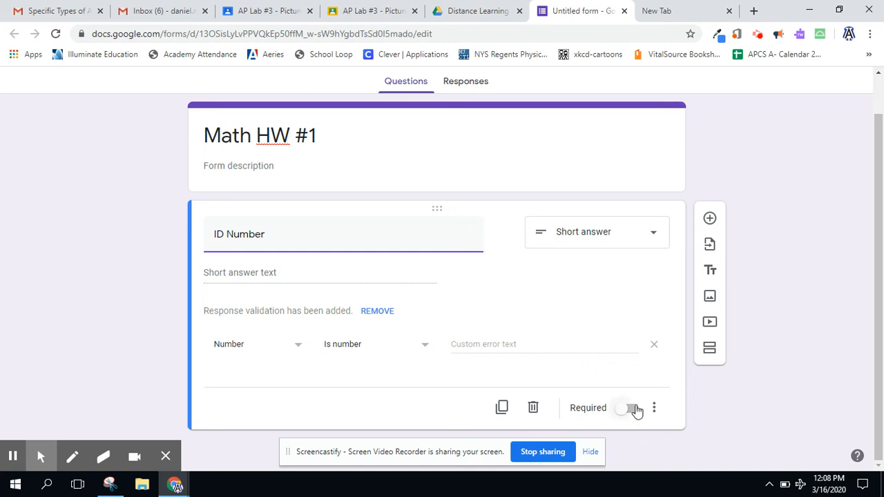
pyautogui.click(634, 409)
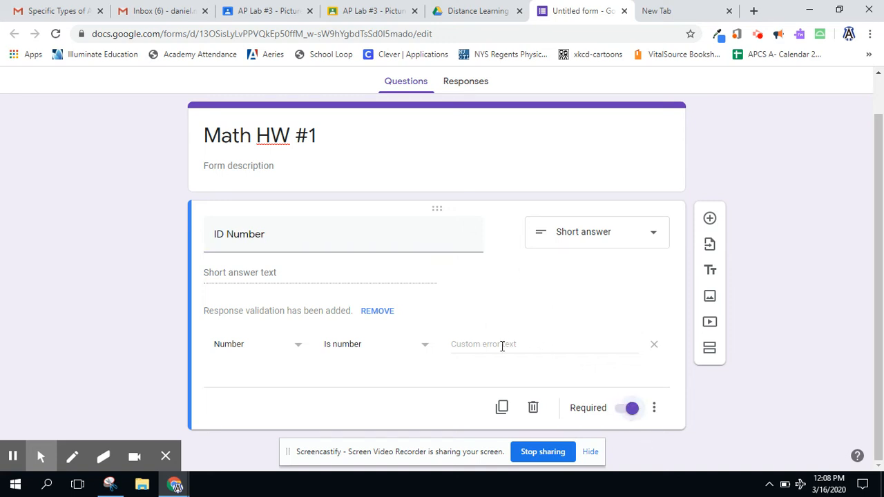
# - Add a second question titled Name (Last, First) and make it required
pyautogui.click(709, 218)
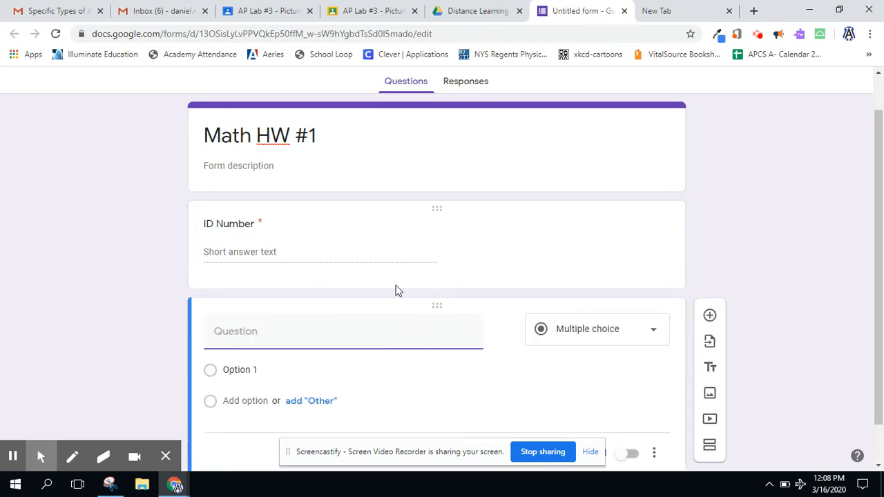
pyautogui.write('Name (')
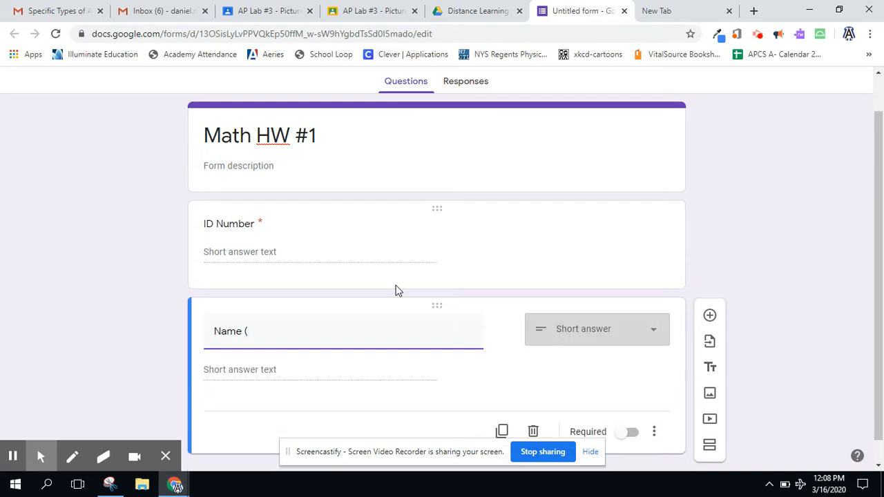
pyautogui.write('Last, First)')
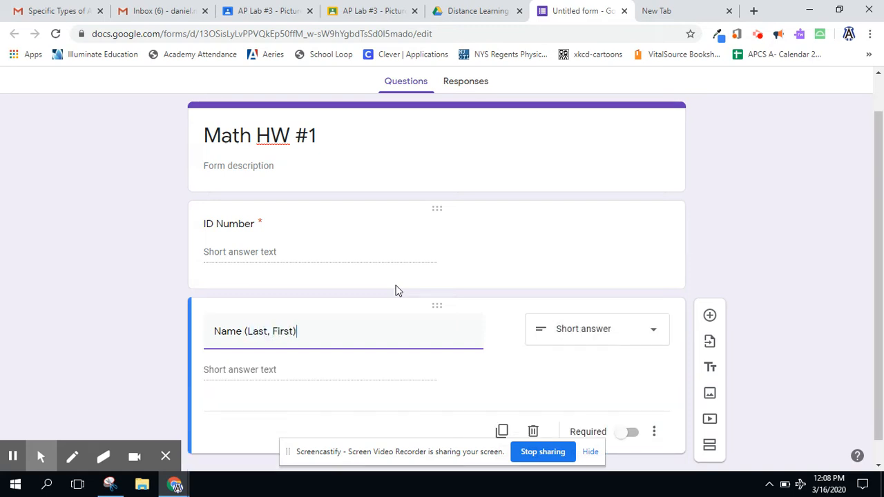
pyautogui.scroll(-1, 396, 290)
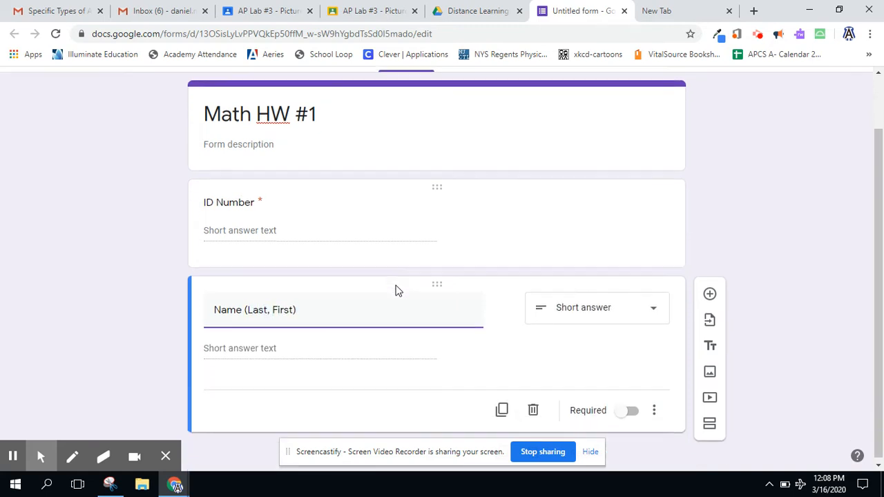
pyautogui.click(631, 414)
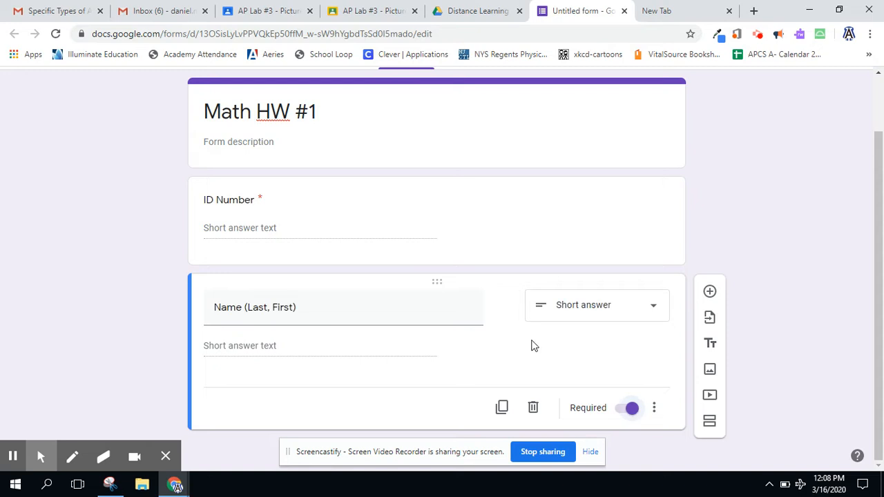
# - Add a third question, change its type to File upload, and accept the upload notice
pyautogui.click(708, 292)
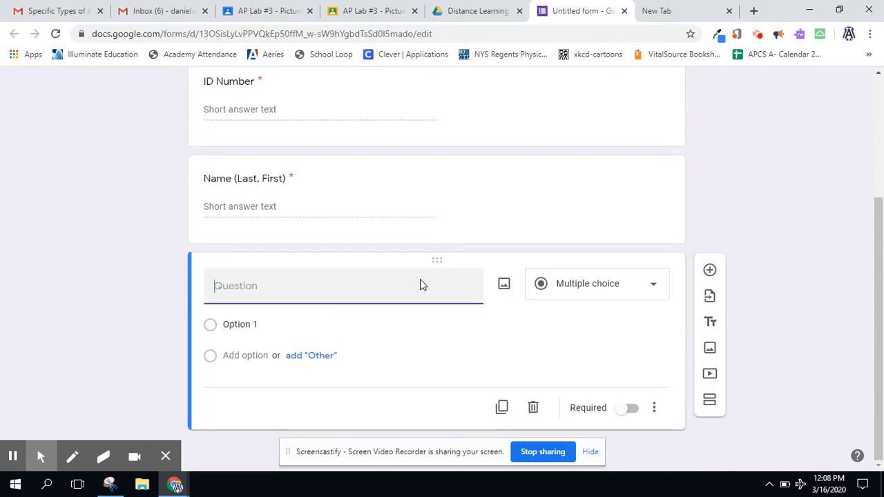
pyautogui.click(657, 290)
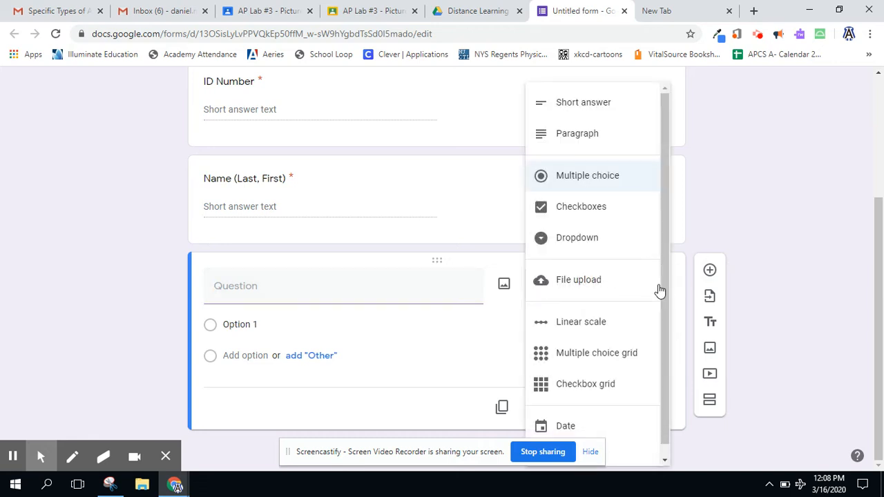
pyautogui.click(601, 289)
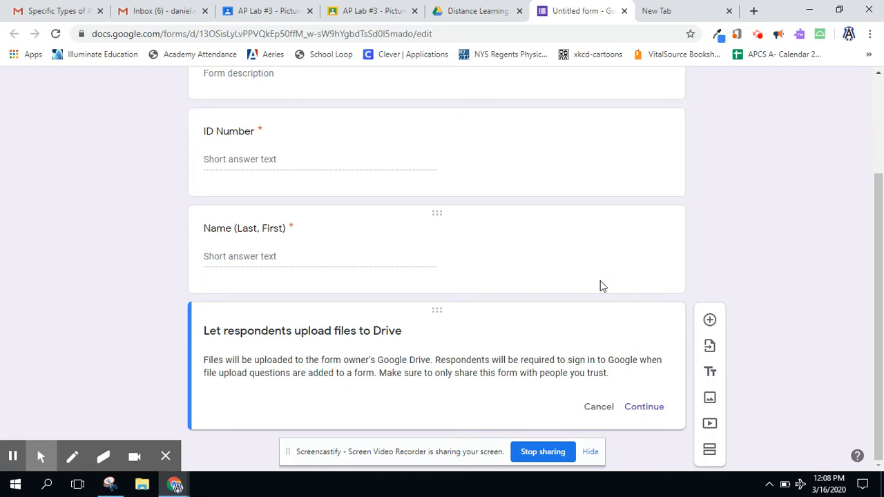
pyautogui.click(644, 407)
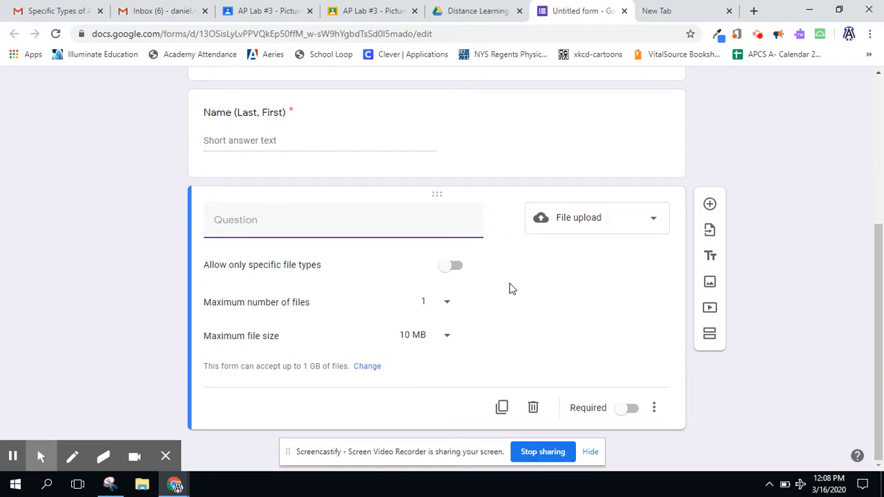
pyautogui.click(455, 266)
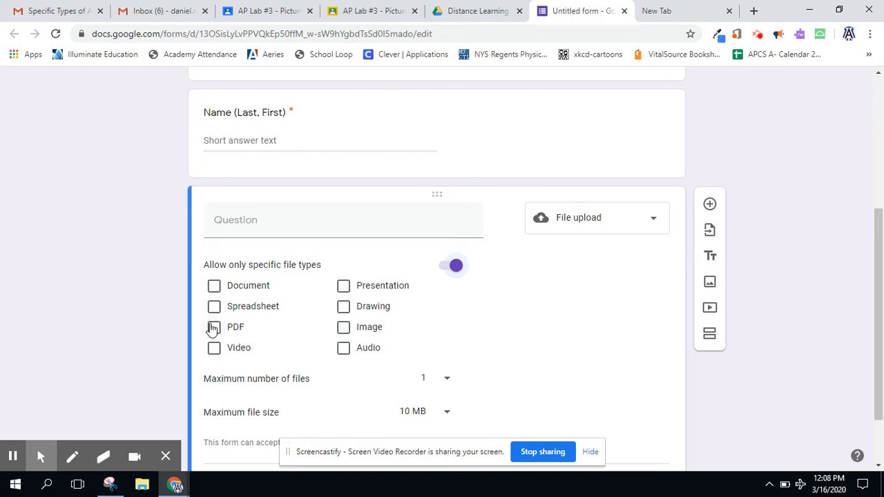
pyautogui.scroll(-1, 485, 313)
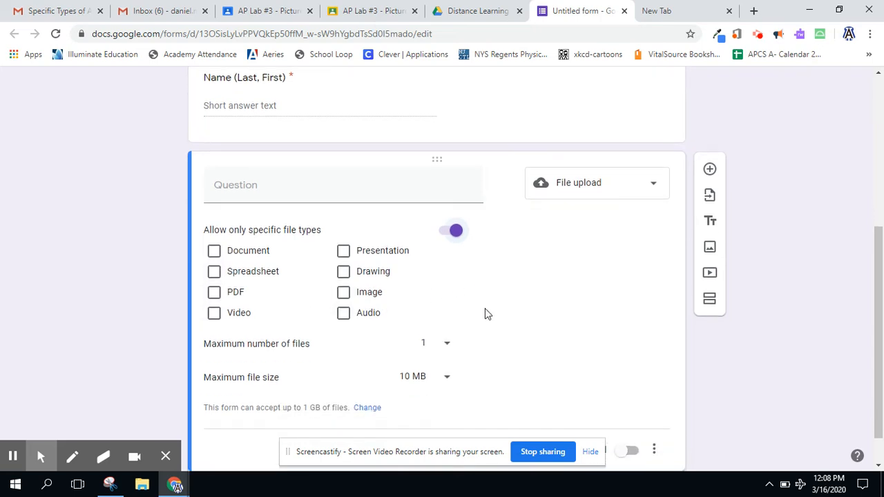
pyautogui.click(450, 230)
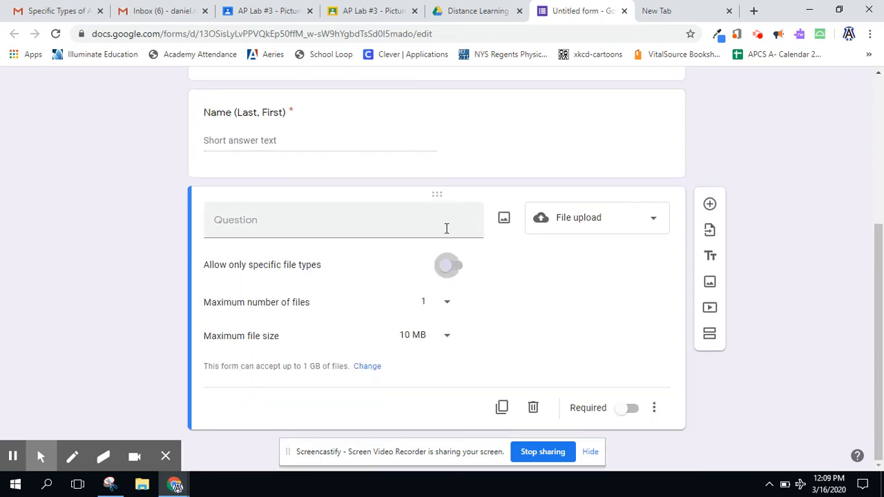
# - Set the upload question's maximum number of files to 5 and make it required
pyautogui.click(446, 305)
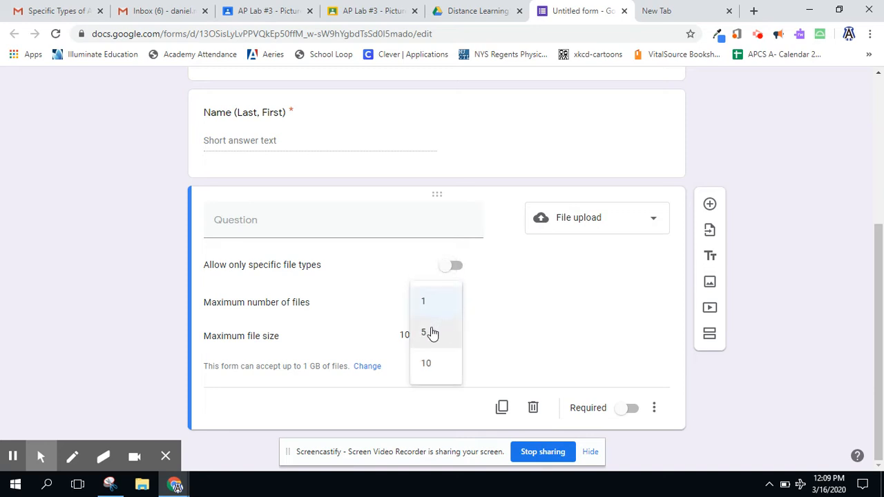
pyautogui.click(431, 333)
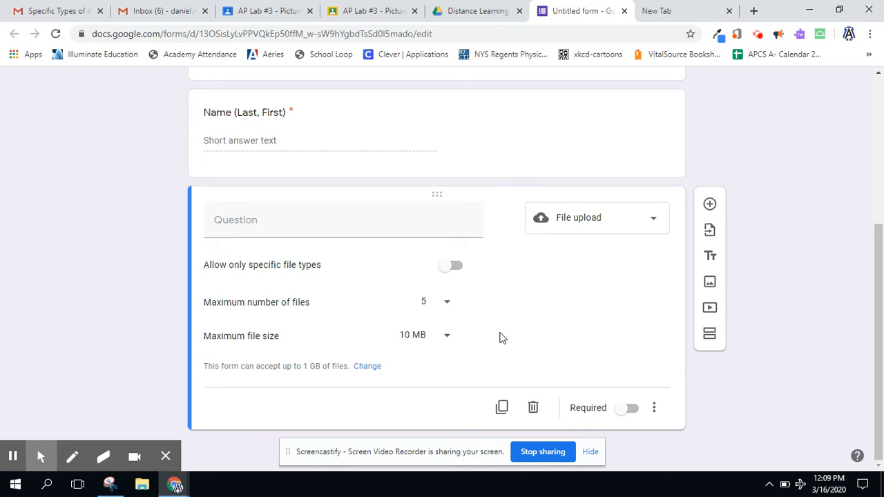
pyautogui.click(632, 409)
# - Title the upload question Upload an image or PDF of your work
pyautogui.click(329, 226)
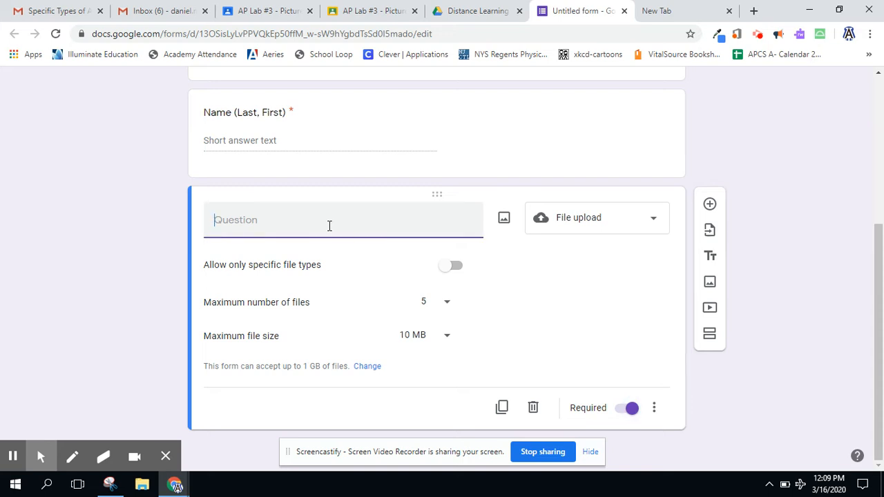
pyautogui.write('Upload an image/p')
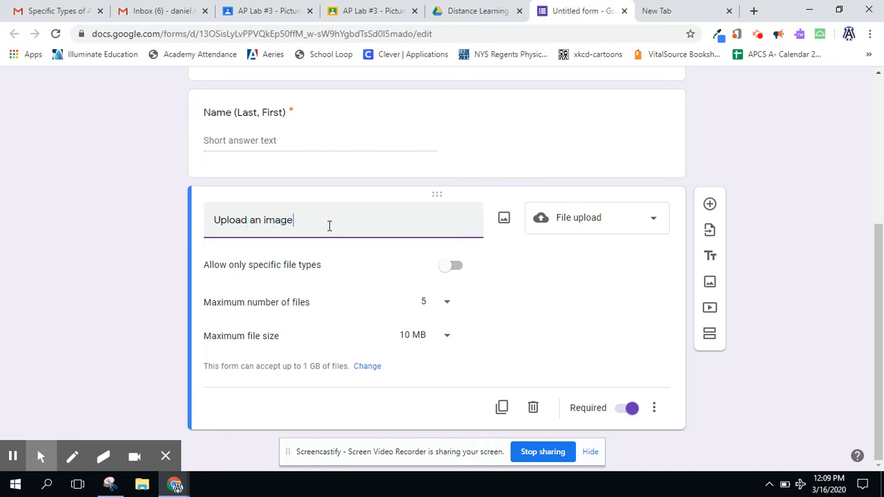
pyautogui.press('BackSpace')
pyautogui.press('BackSpace')
pyautogui.write('or d')
pyautogui.press('BackSpace')
pyautogui.write('PDF of yoru wo')
pyautogui.press('BackSpace')
pyautogui.press('BackSpace')
pyautogui.press('BackSpace')
pyautogui.press('BackSpace')
pyautogui.press('BackSpace')
pyautogui.write('ur work')
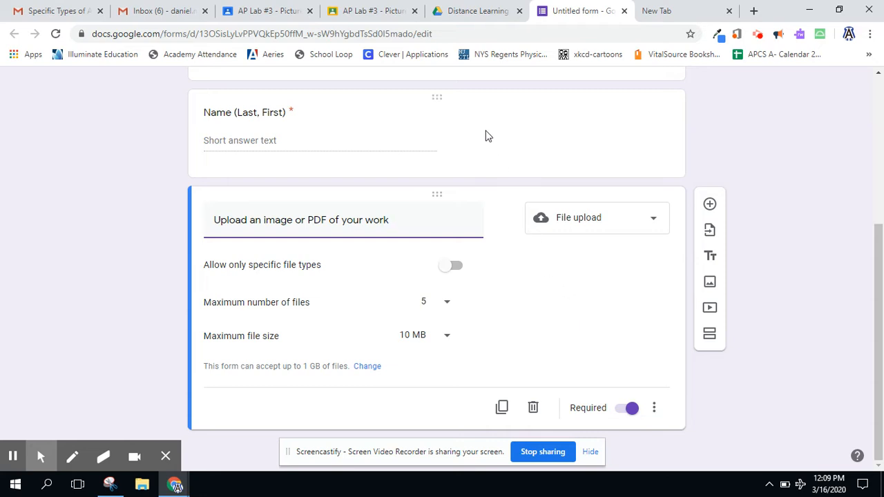
# - Open the form preview and examine its questions and web address
pyautogui.scroll(4, 487, 134)
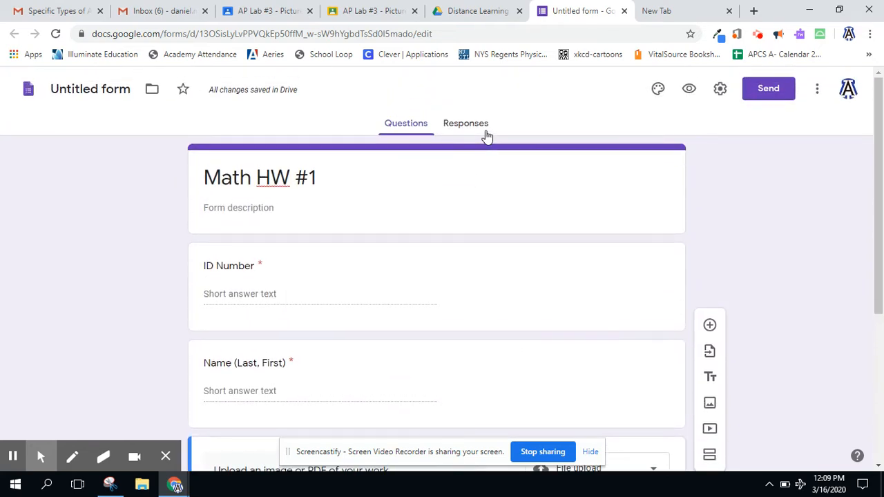
pyautogui.click(690, 92)
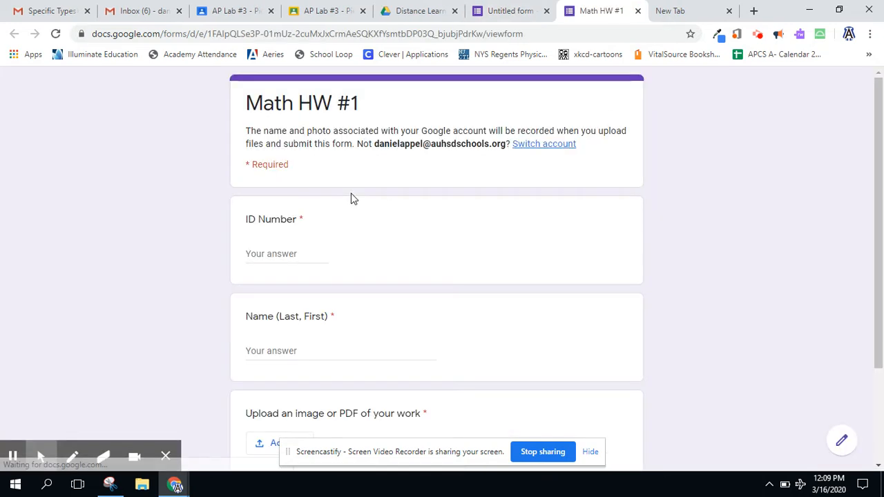
pyautogui.scroll(-2, 145, 289)
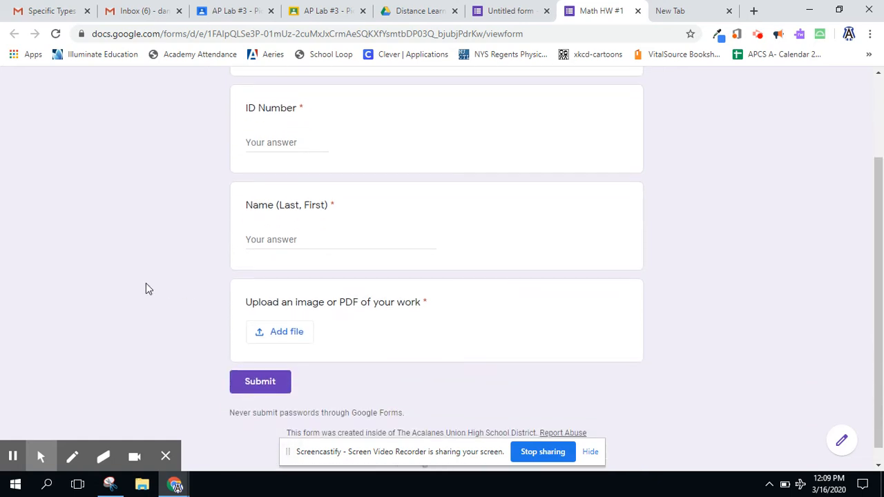
pyautogui.scroll(3, 145, 288)
pyautogui.click(535, 34)
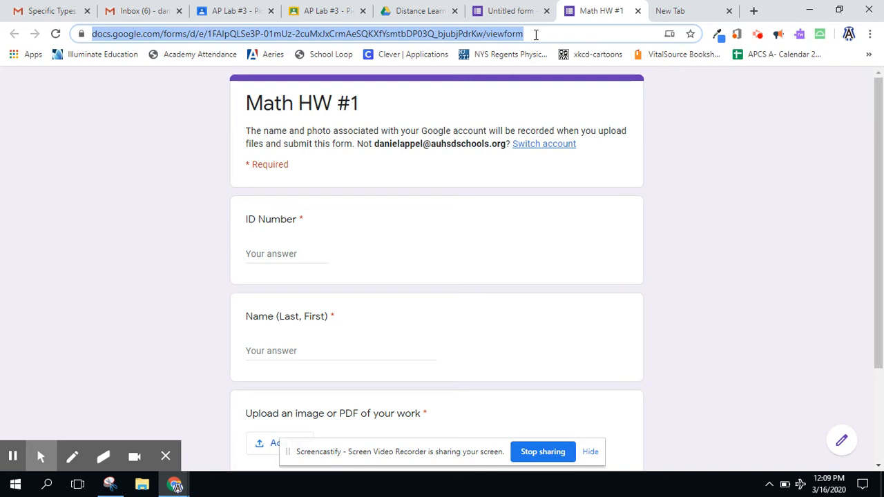
pyautogui.scroll(-1, 158, 286)
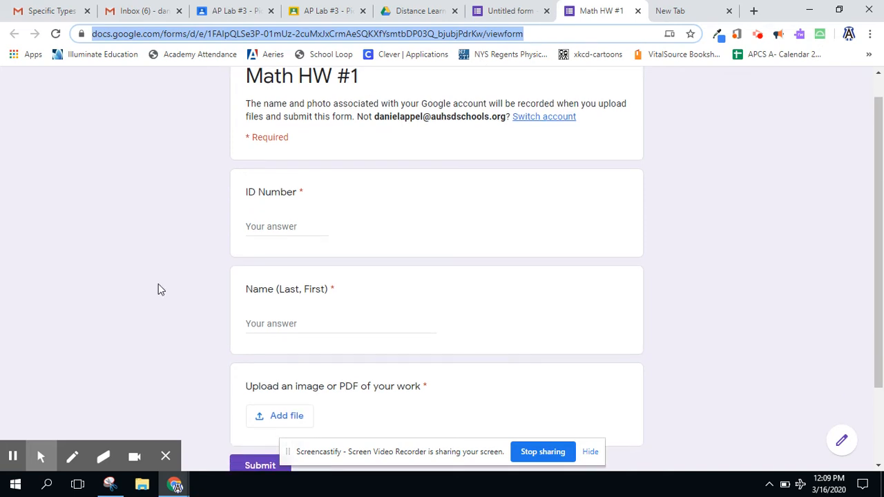
# - Fill in a test ID number and the respondent's last and first name in the preview
pyautogui.click(270, 229)
pyautogui.write('1234')
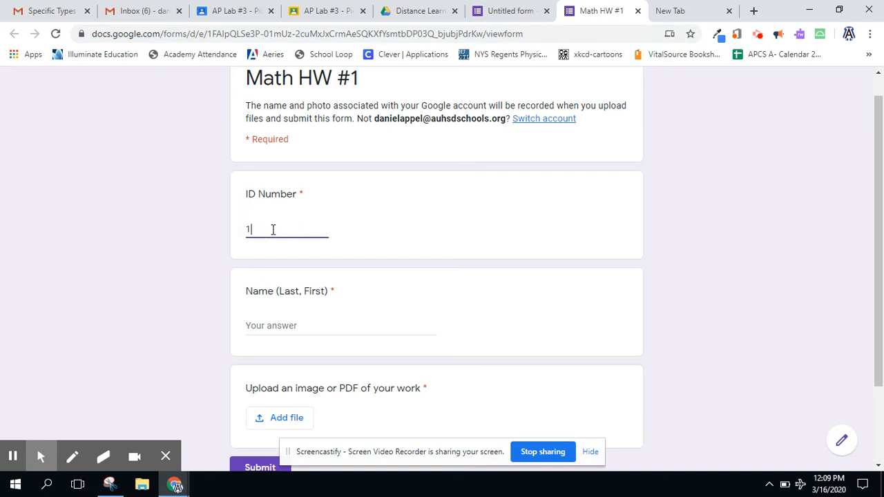
pyautogui.click(265, 324)
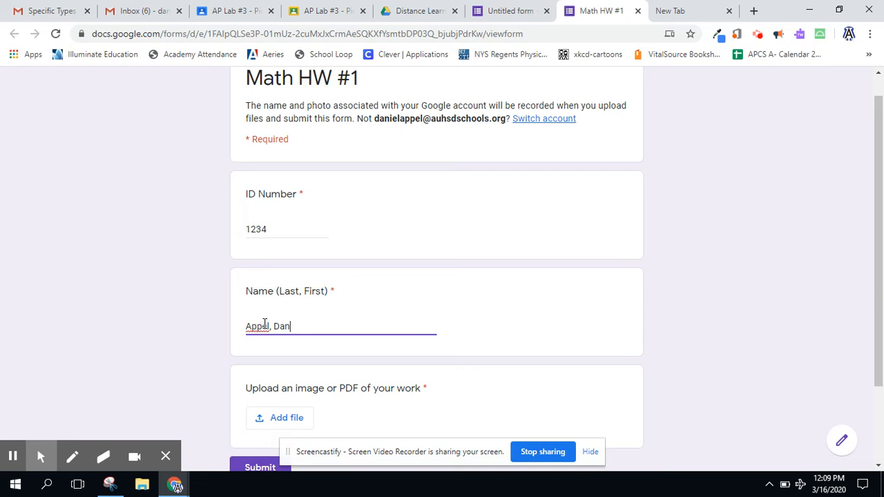
# - Attach APCS - Recursion Worksheet.pdf from the desktop to the upload question and submit the test response
pyautogui.scroll(-2, 265, 324)
pyautogui.click(276, 325)
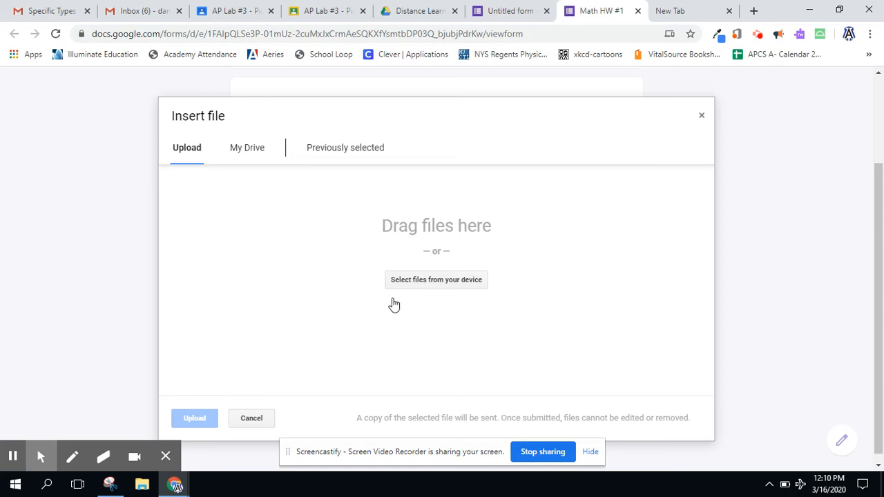
pyautogui.click(436, 283)
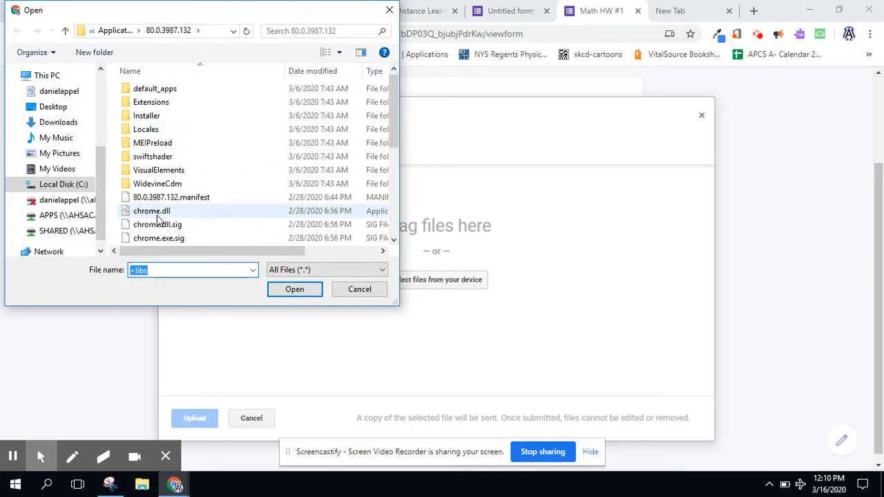
pyautogui.scroll(-3, 158, 210)
pyautogui.scroll(-2, 158, 219)
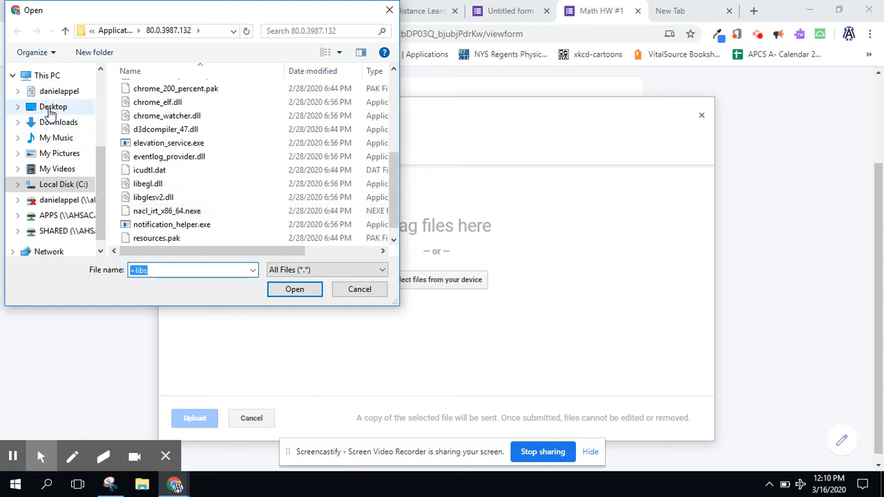
pyautogui.click(55, 107)
pyautogui.click(188, 198)
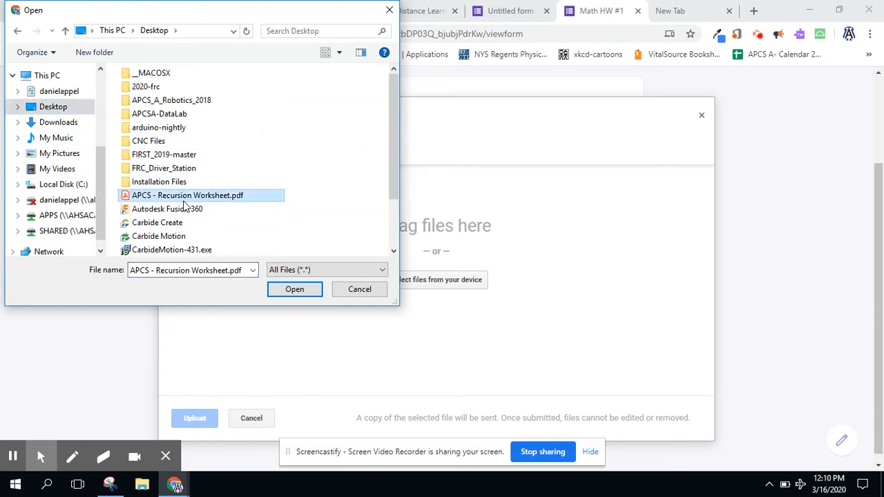
pyautogui.click(294, 290)
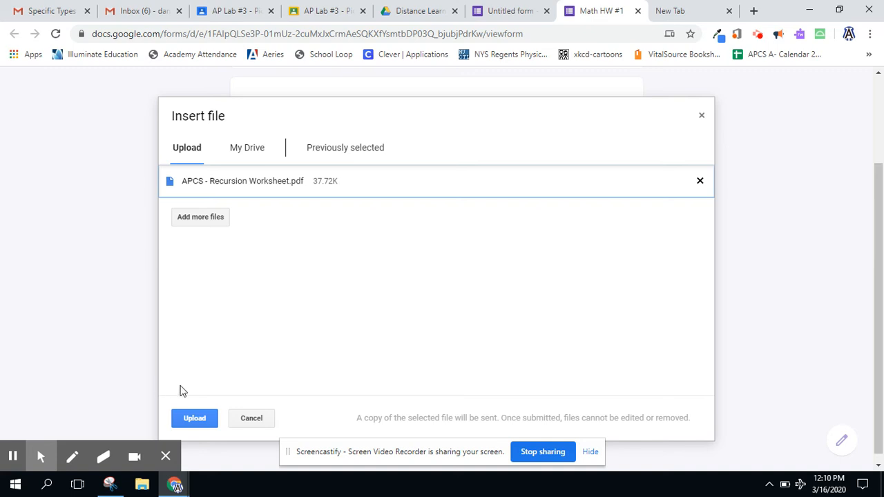
pyautogui.click(194, 411)
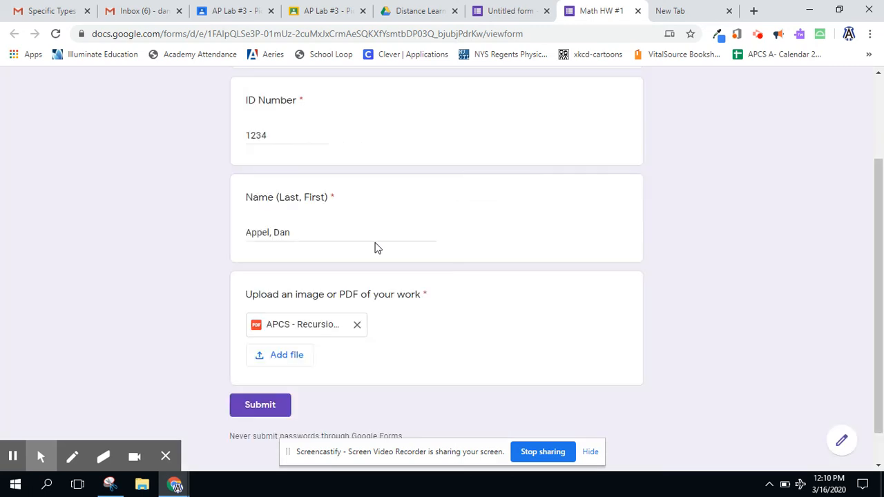
pyautogui.click(260, 405)
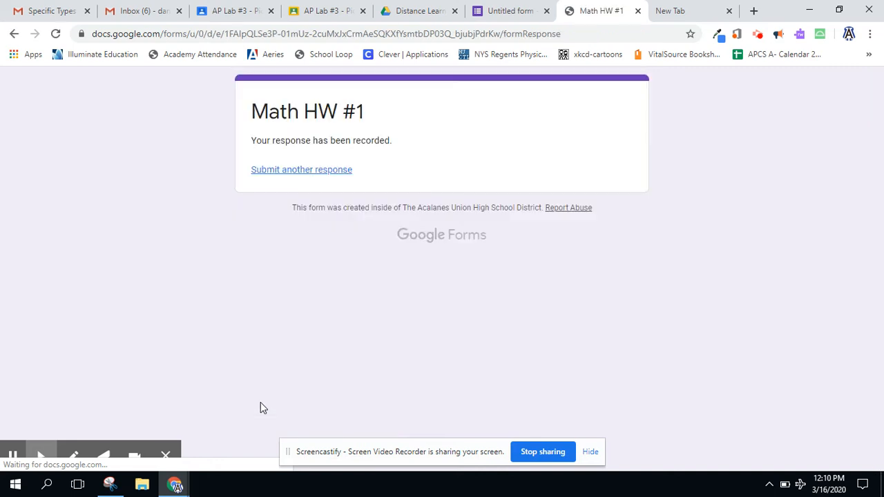
# - Back in the form editor, name the form file Math HW #1 and open its responses summary
pyautogui.click(507, 13)
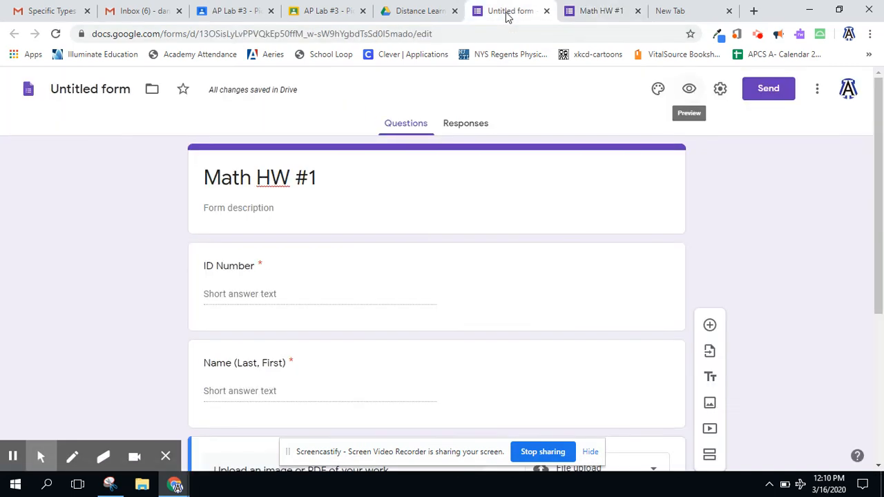
pyautogui.click(97, 88)
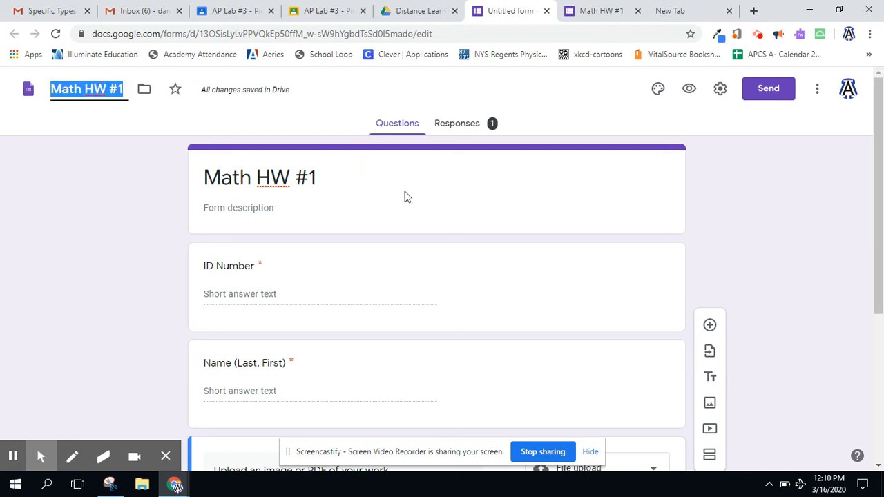
pyautogui.click(456, 129)
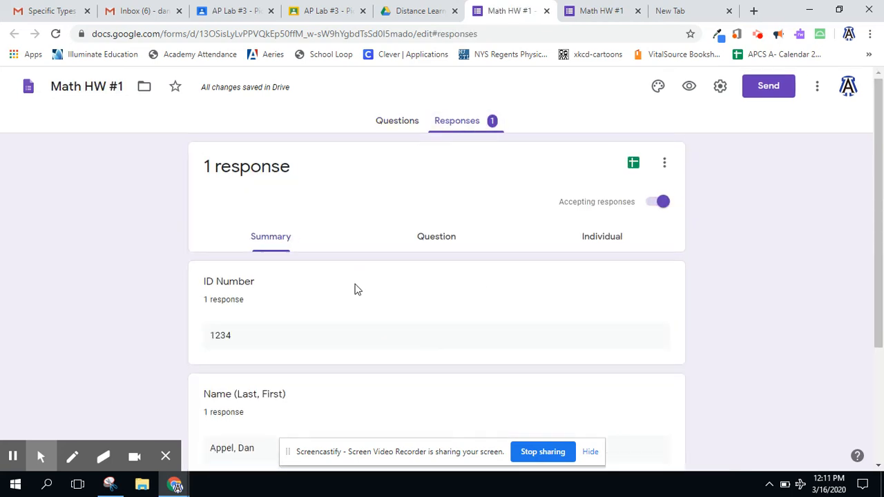
pyautogui.scroll(-3, 355, 288)
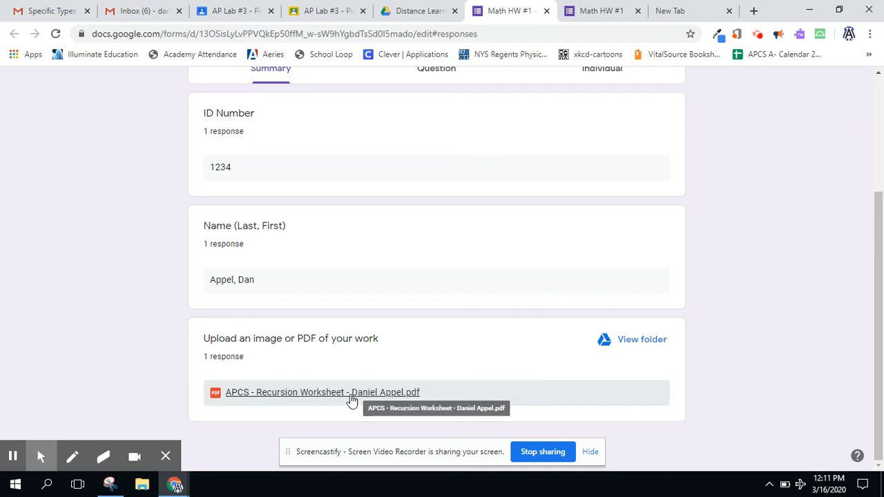
# - Browse the form's response folders in Drive and open the uploaded worksheet PDF
pyautogui.click(633, 346)
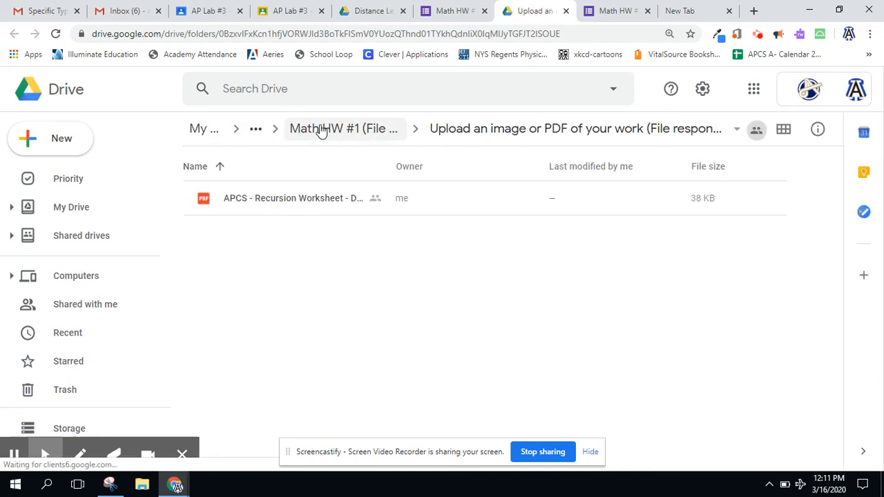
pyautogui.click(321, 130)
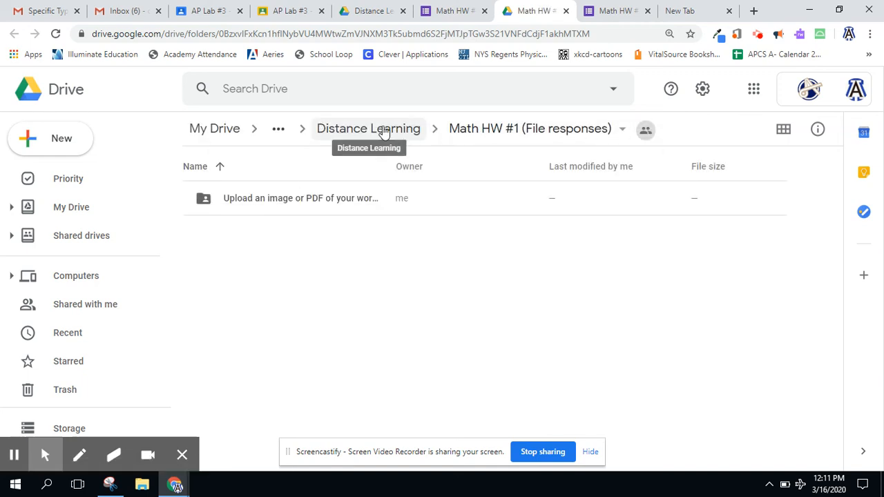
pyautogui.click(385, 135)
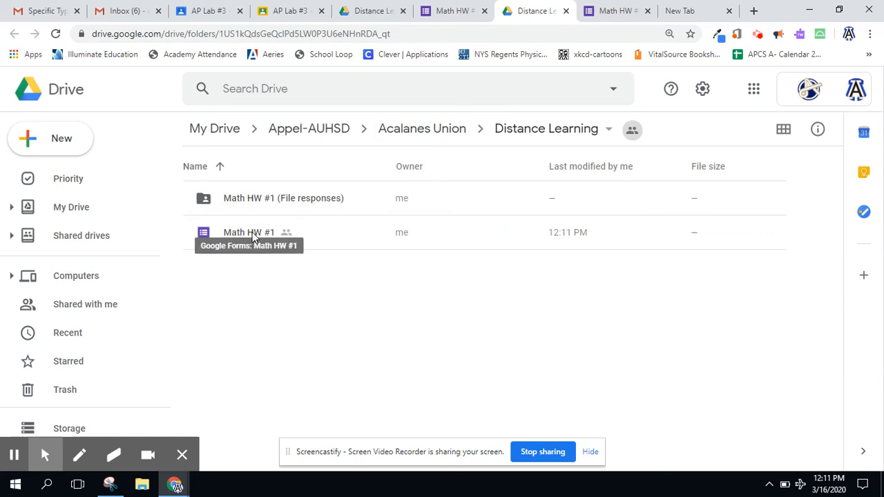
pyautogui.click(248, 200)
pyautogui.doubleClick(248, 201)
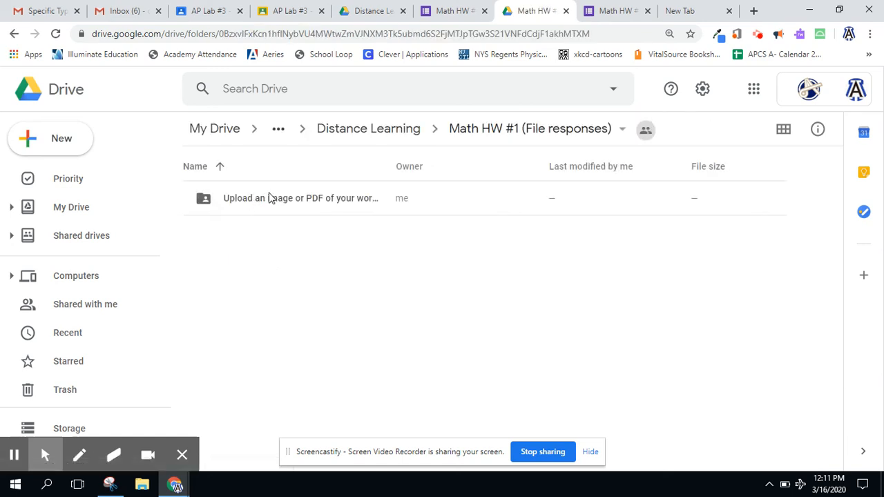
pyautogui.doubleClick(269, 198)
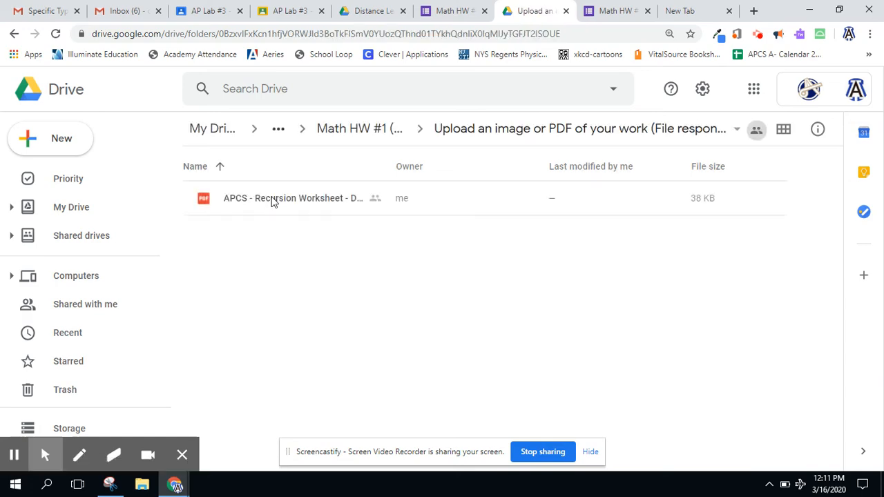
pyautogui.doubleClick(271, 198)
pyautogui.scroll(-3, 337, 250)
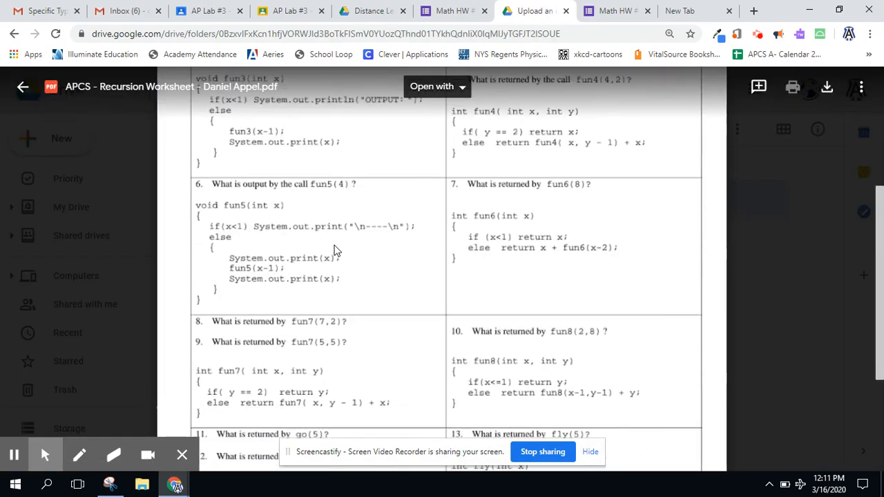
pyautogui.scroll(5, 337, 250)
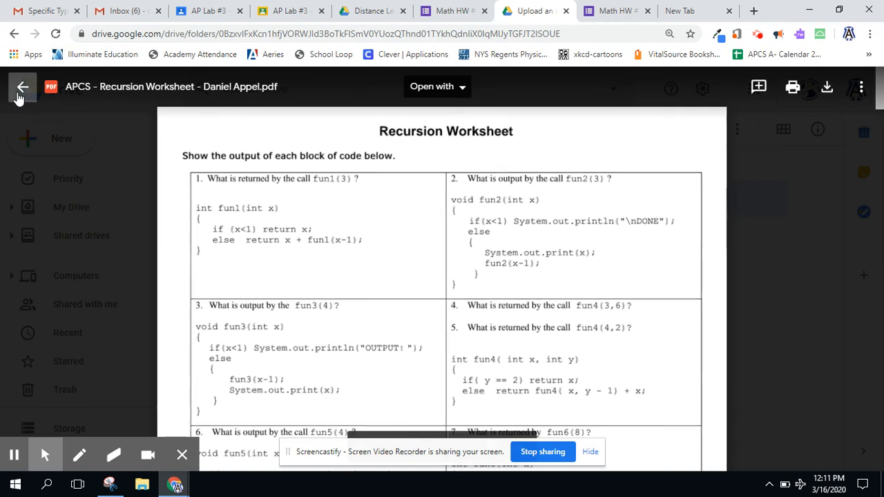
pyautogui.click(20, 94)
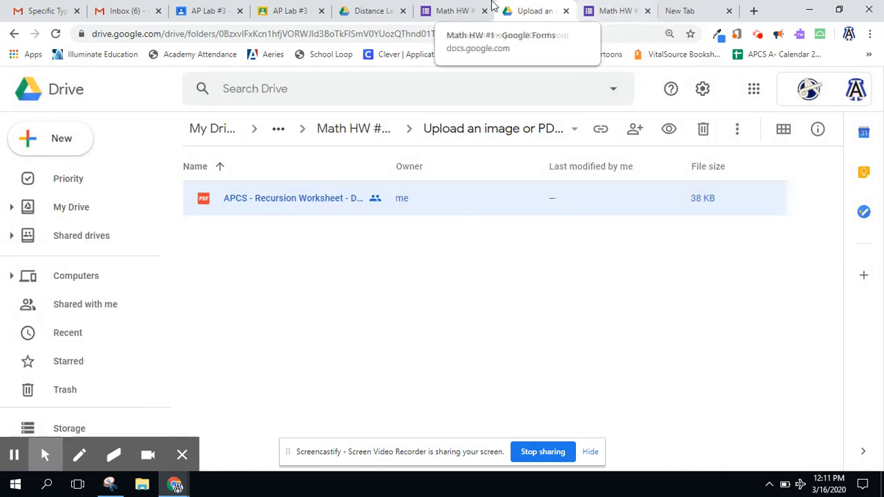
# - Link the form's responses to a new spreadsheet named Math HW #1 (Responses)
pyautogui.click(458, 18)
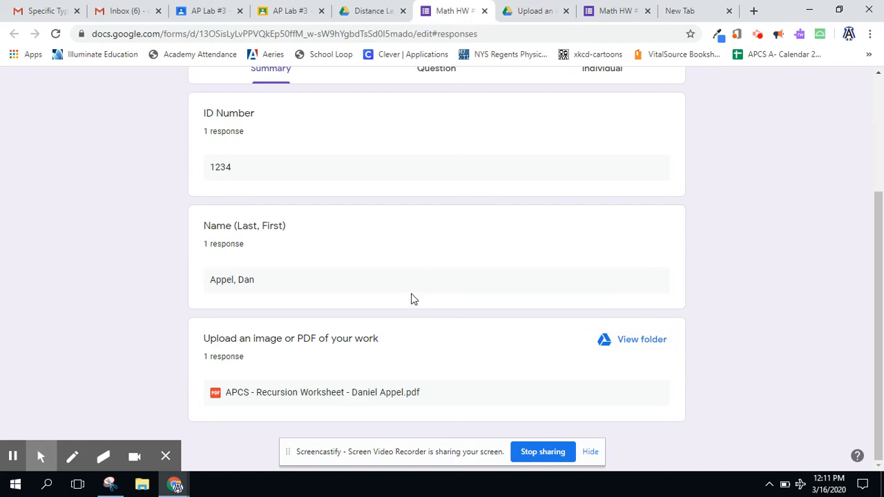
pyautogui.scroll(3, 411, 299)
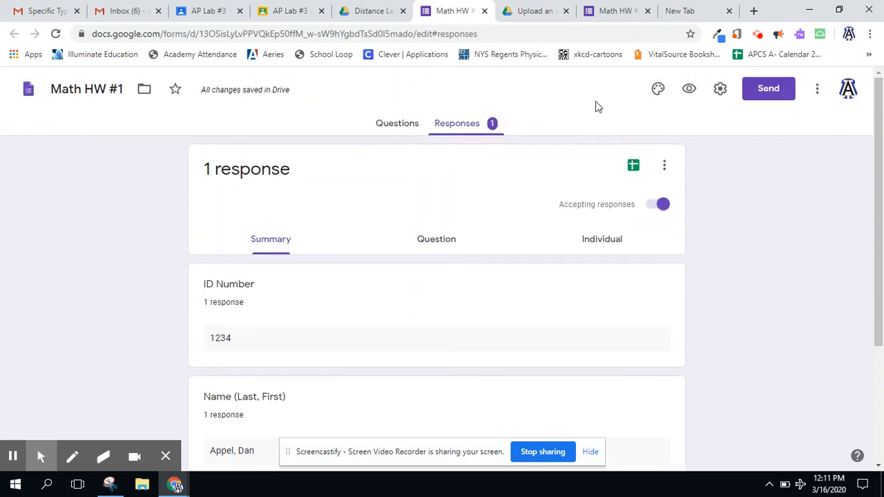
pyautogui.click(633, 166)
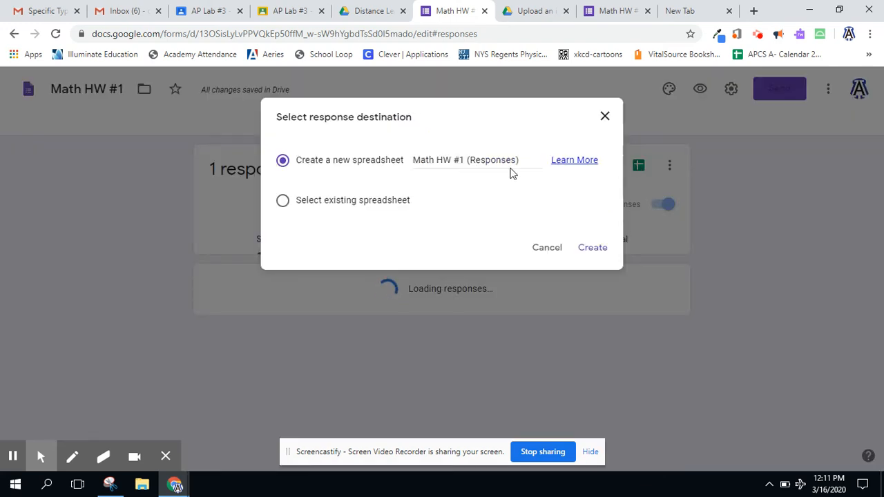
pyautogui.click(591, 254)
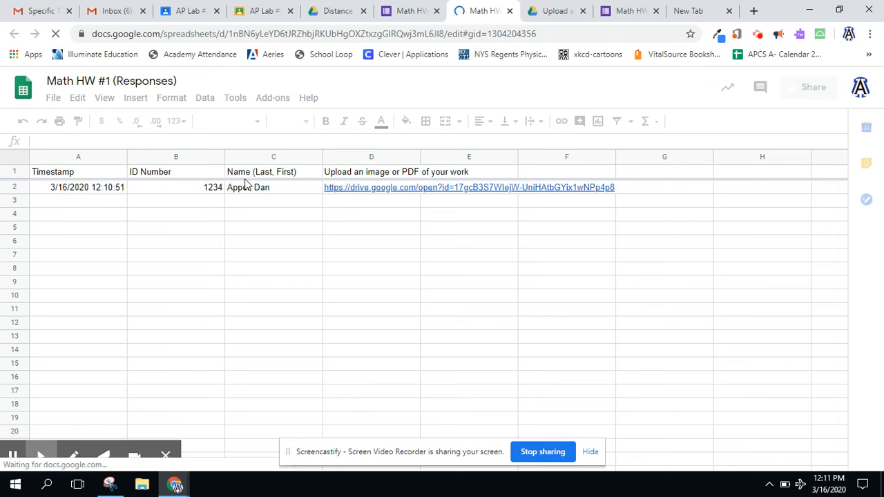
# - Examine the uploaded file's link in the spreadsheet and the form's files in the Distance Learning folder
pyautogui.click(354, 192)
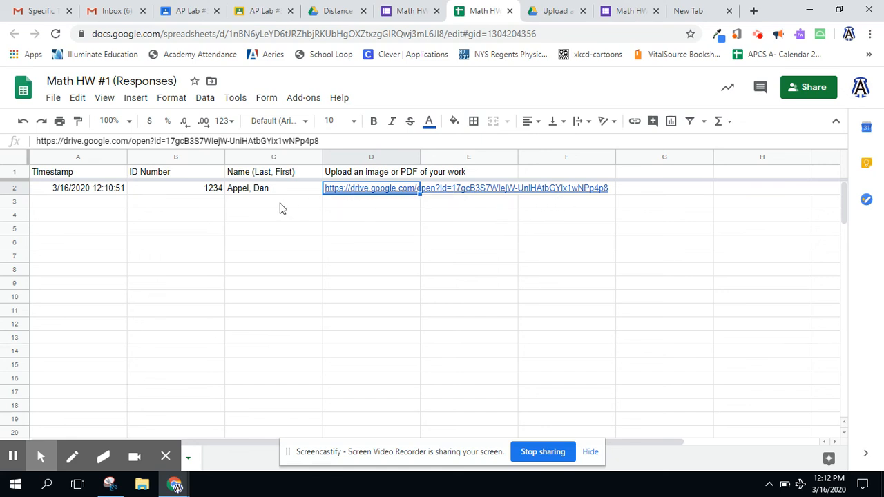
pyautogui.click(337, 11)
pyautogui.click(256, 270)
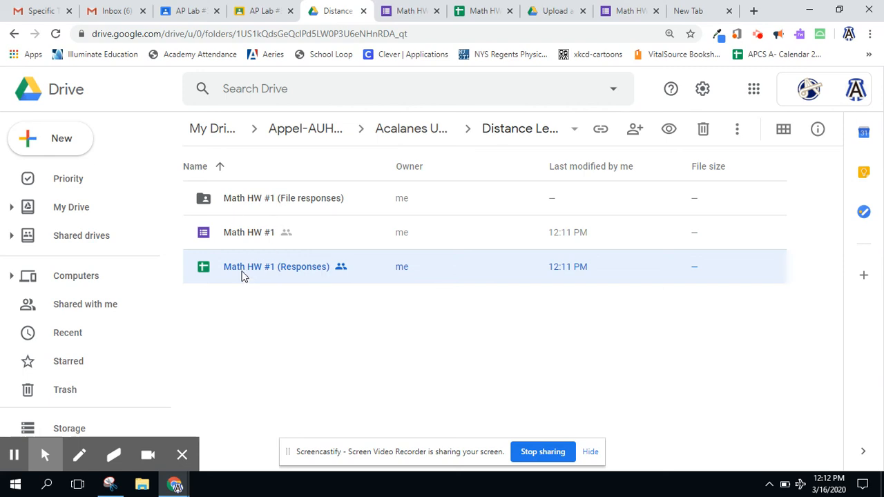
pyautogui.click(245, 235)
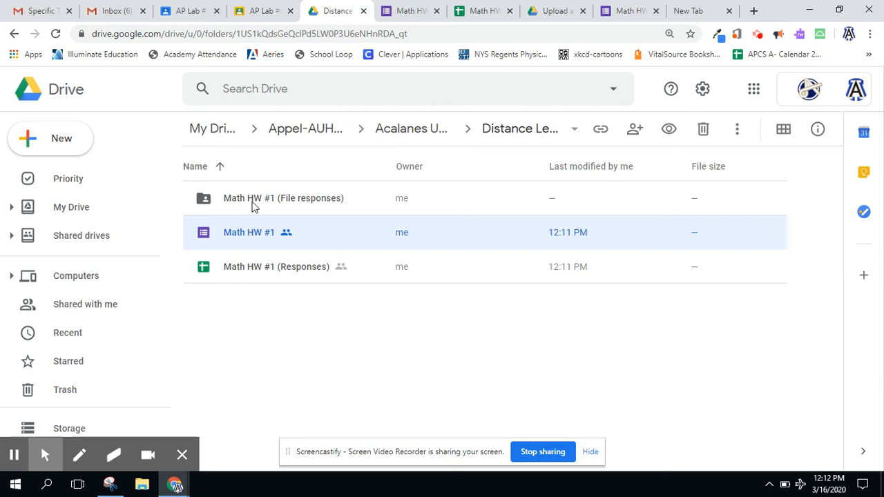
pyautogui.click(253, 204)
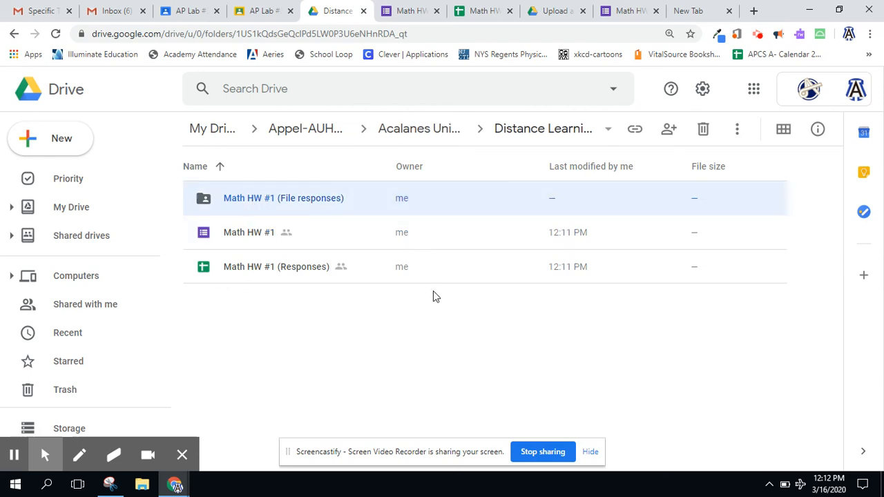
pyautogui.click(415, 347)
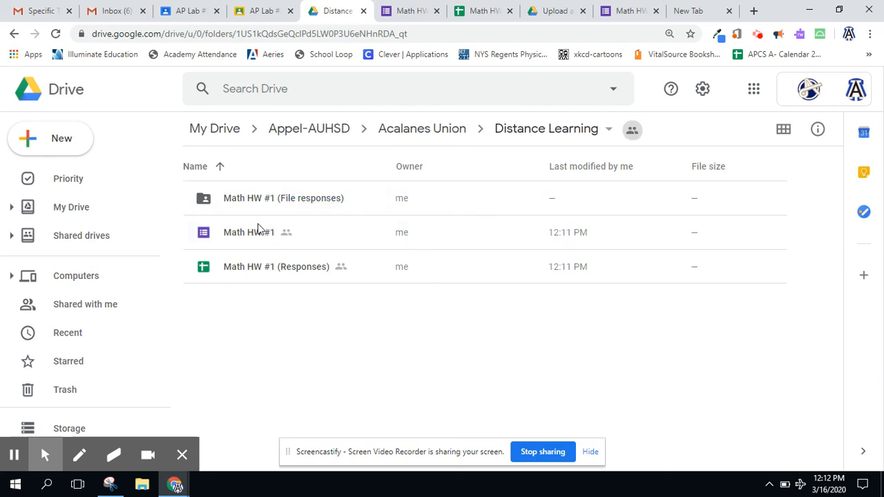